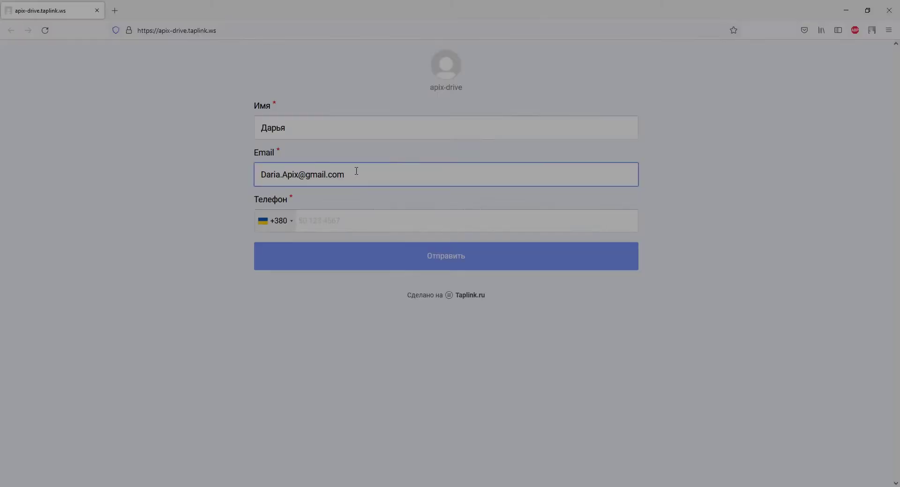
Submit the Taplink test form with a phone number, then create a new ApiX-Drive connection.
{"action": "left_click", "coordinate": [358, 221]}
{"action": "type", "text": "93000"}
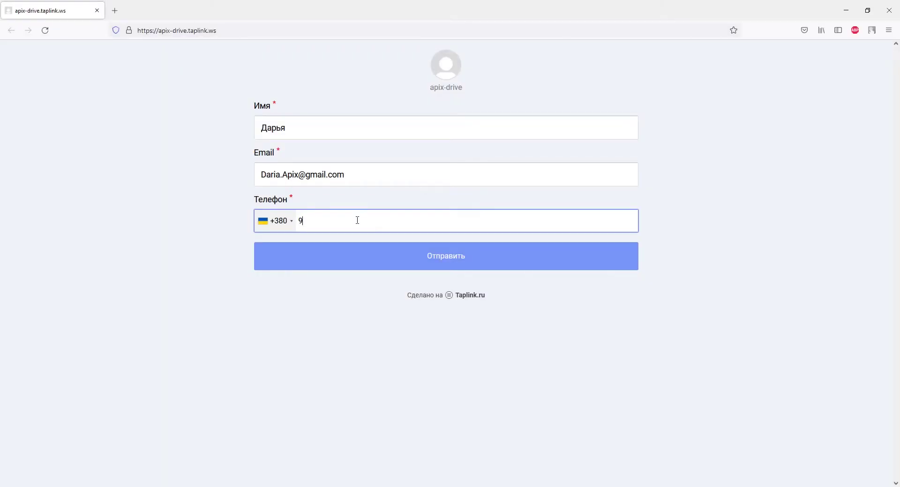
{"action": "type", "text": "0000"}
{"action": "left_click", "coordinate": [381, 263]}
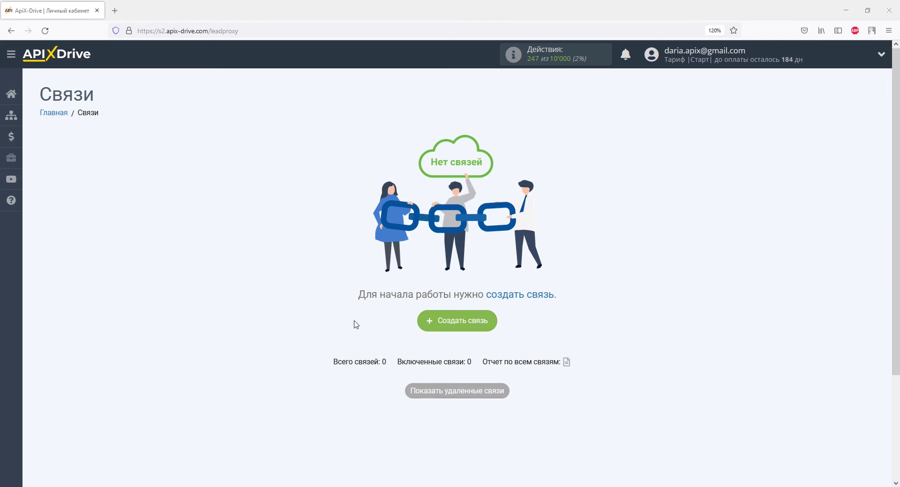
{"action": "left_click", "coordinate": [438, 322]}
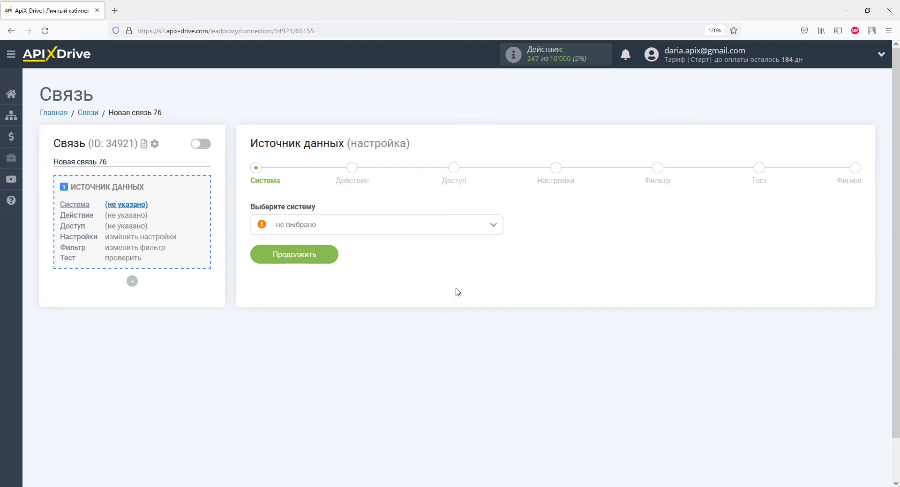
Choose Taplink as the data source with the Получить данные action.
{"action": "left_click", "coordinate": [493, 225]}
{"action": "left_click_drag", "start_coordinate": [497, 239], "coordinate": [500, 343]}
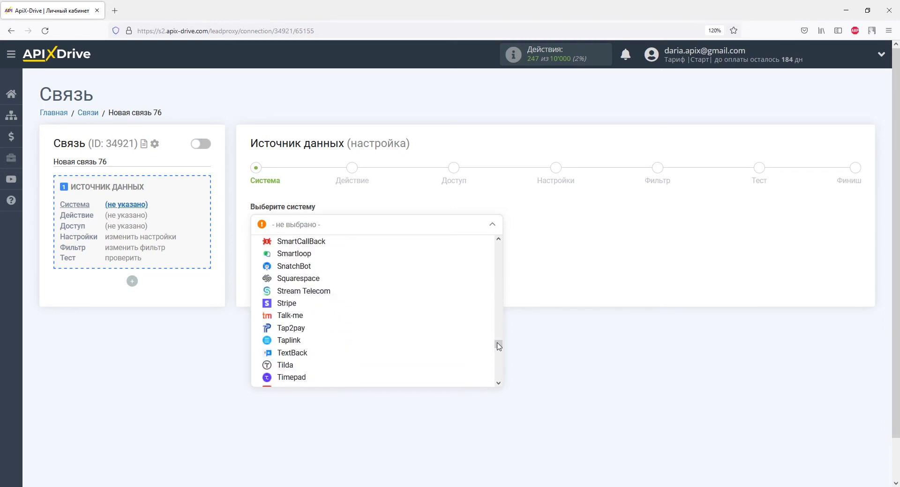
{"action": "left_click", "coordinate": [318, 340]}
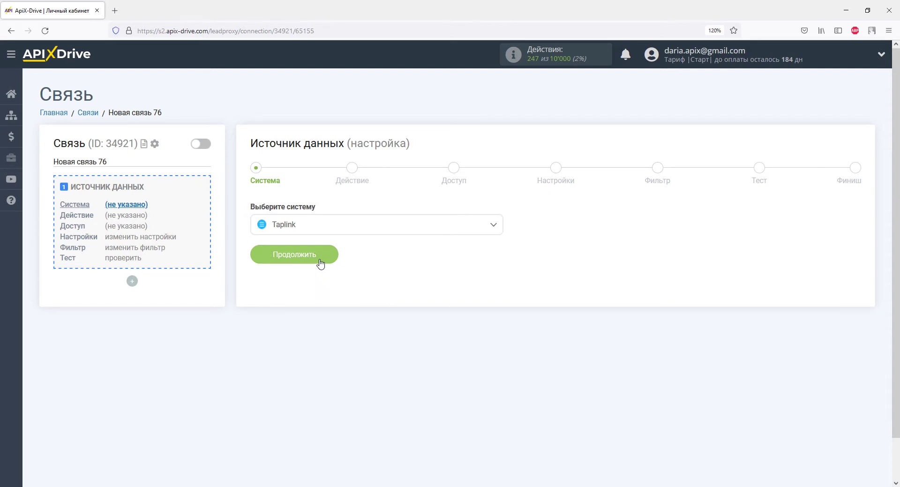
{"action": "left_click", "coordinate": [320, 263]}
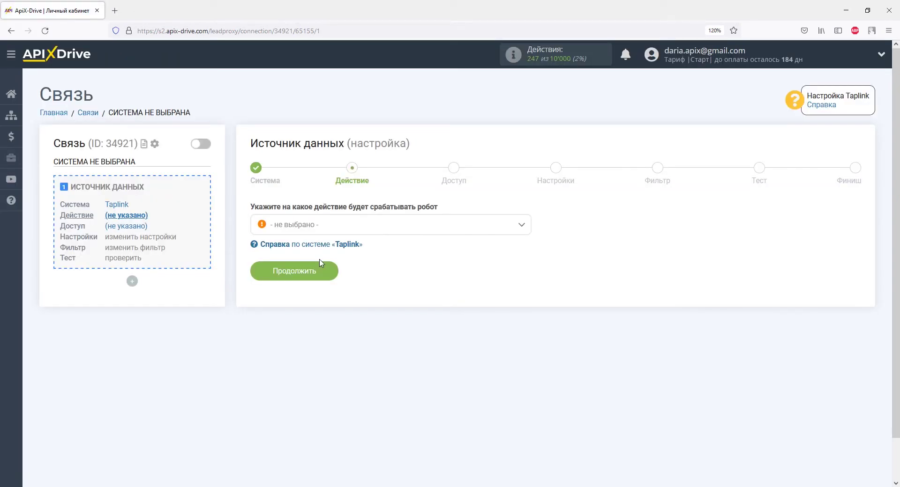
{"action": "left_click", "coordinate": [319, 232]}
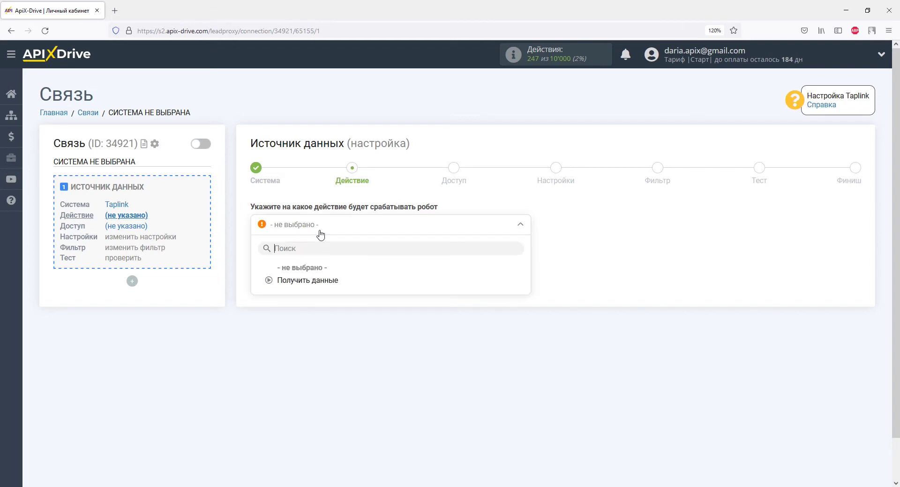
{"action": "left_click", "coordinate": [319, 284]}
{"action": "left_click", "coordinate": [320, 280]}
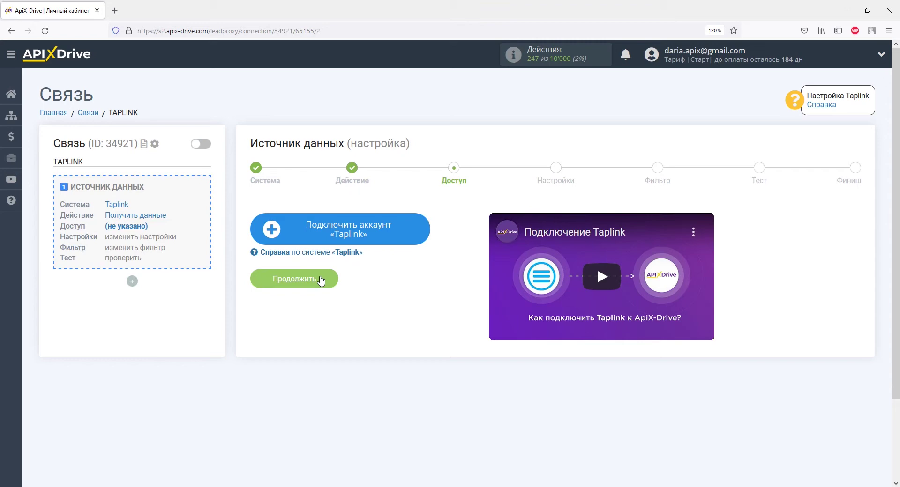
Connect and save a Taplink account, then proceed to the settings step showing the webhook URL.
{"action": "left_click", "coordinate": [297, 229]}
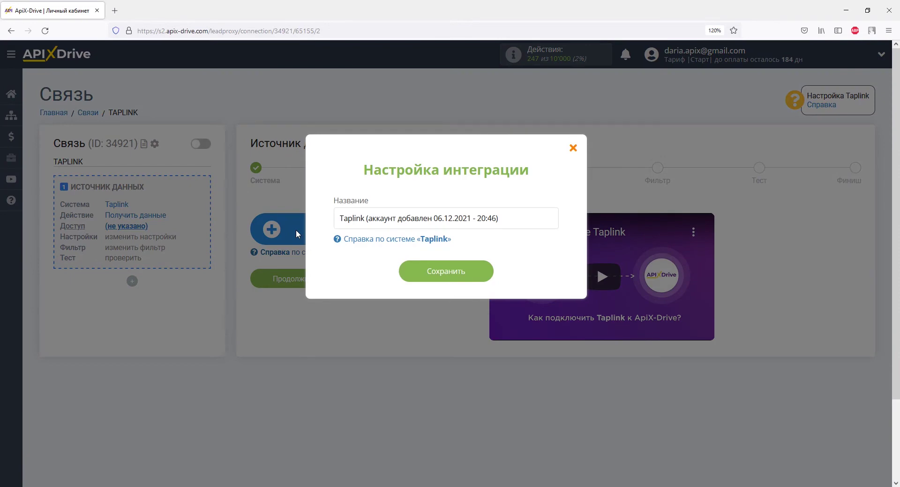
{"action": "left_click", "coordinate": [412, 273]}
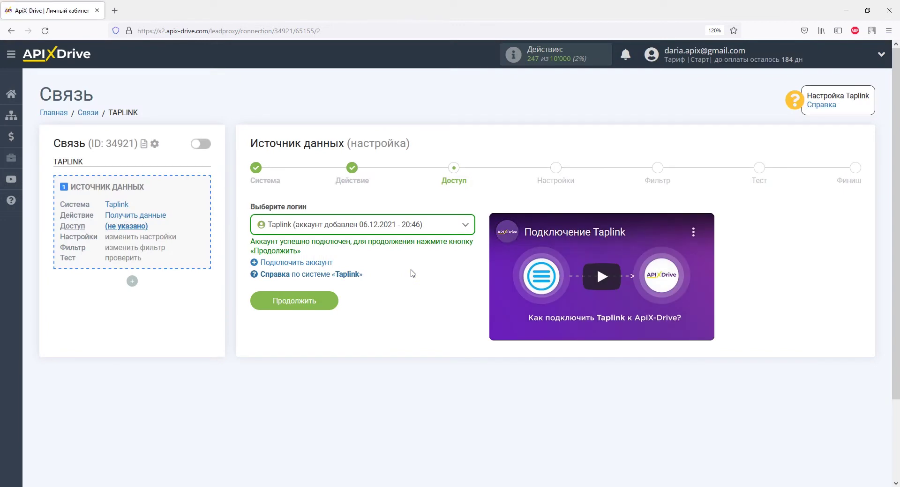
{"action": "left_click", "coordinate": [322, 303]}
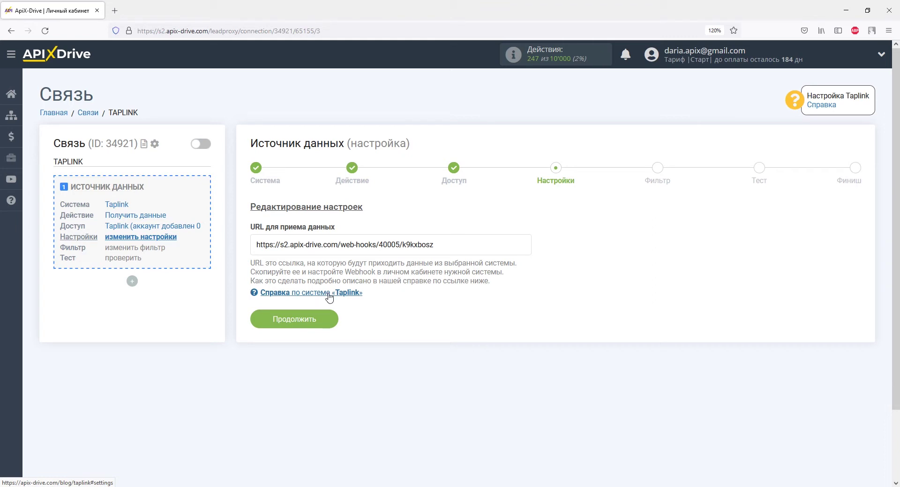
Copy the webhook URL from the URL для приема данных field.
{"action": "left_click_drag", "start_coordinate": [434, 245], "coordinate": [257, 244]}
{"action": "right_click", "coordinate": [256, 243]}
{"action": "left_click", "coordinate": [281, 371]}
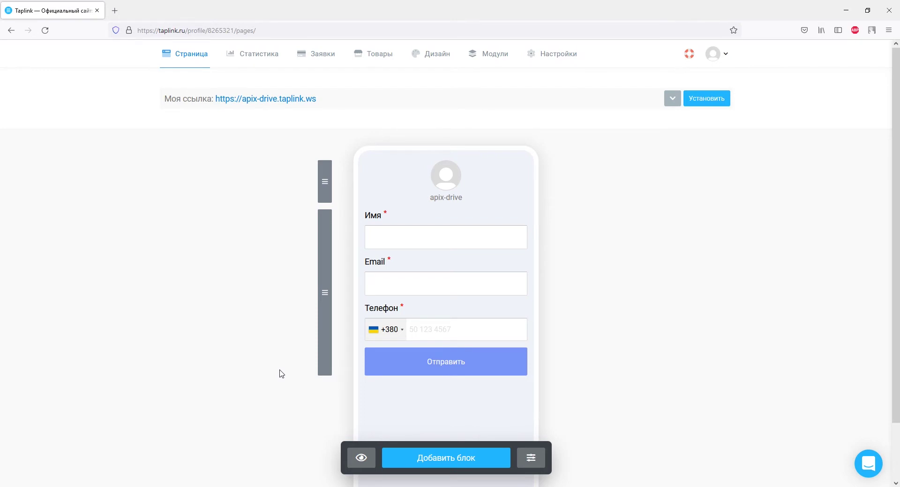
Enable Taplink's Webhooks module for Новая заявка events using the pasted ApiX-Drive URL, and save.
{"action": "left_click", "coordinate": [469, 61]}
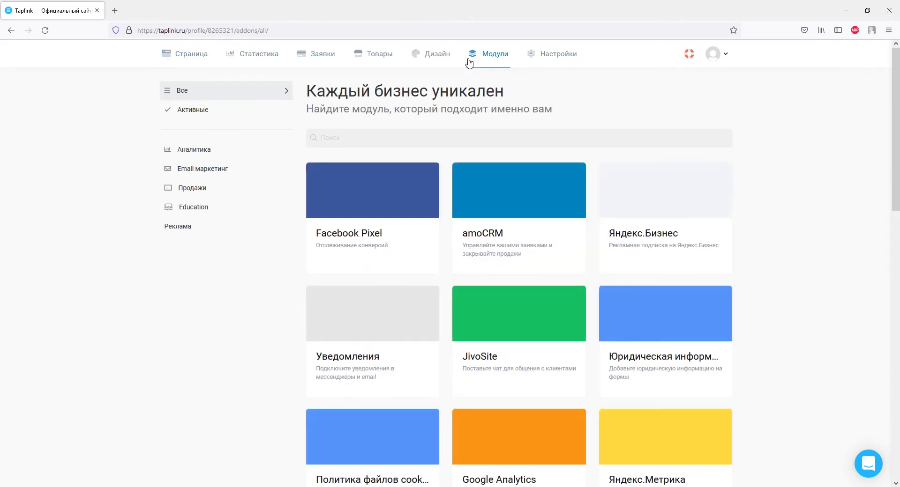
{"action": "scroll", "coordinate": [572, 91], "scroll_direction": "down", "scroll_amount": 8}
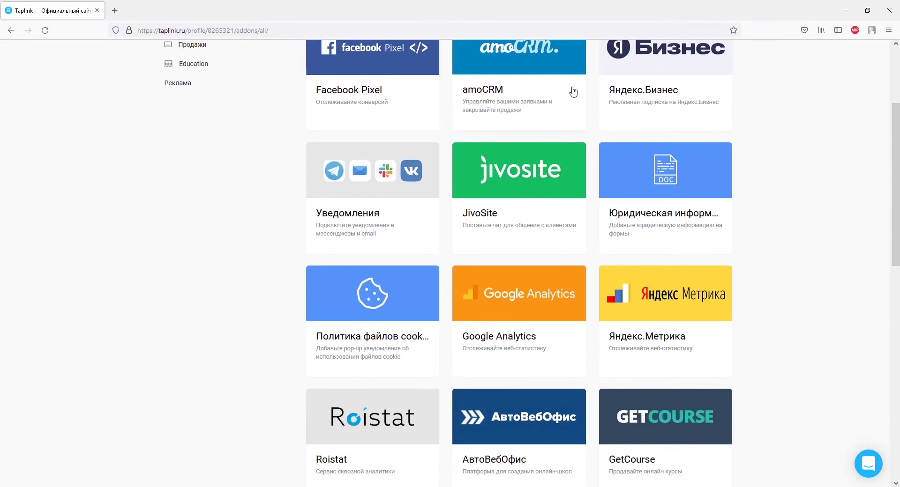
{"action": "scroll", "coordinate": [572, 90], "scroll_direction": "down", "scroll_amount": 7}
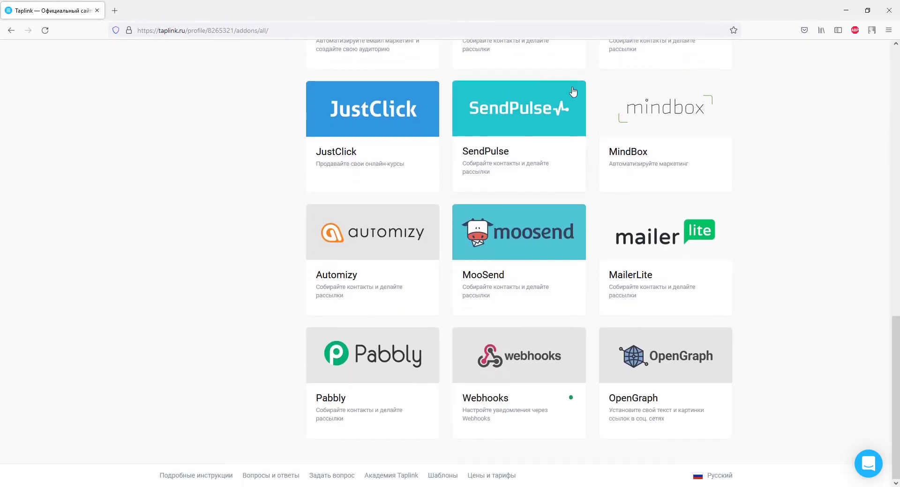
{"action": "left_click", "coordinate": [573, 352]}
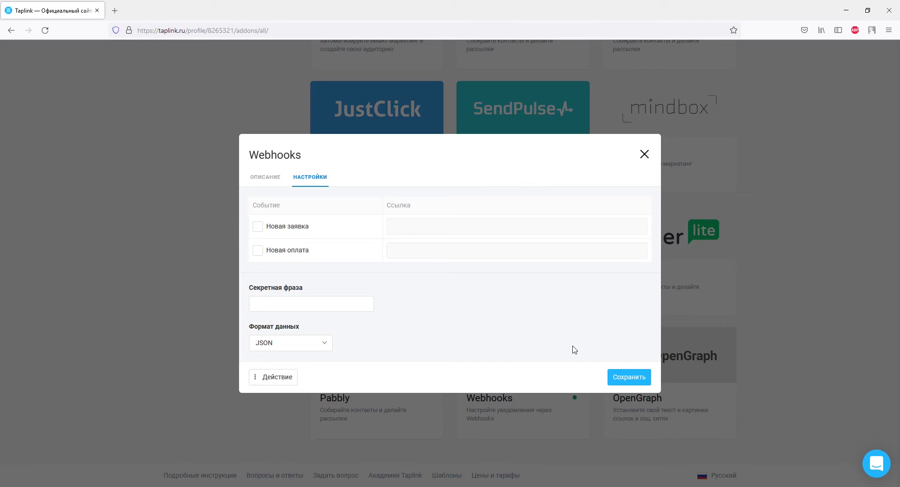
{"action": "left_click", "coordinate": [290, 229]}
{"action": "right_click", "coordinate": [392, 228]}
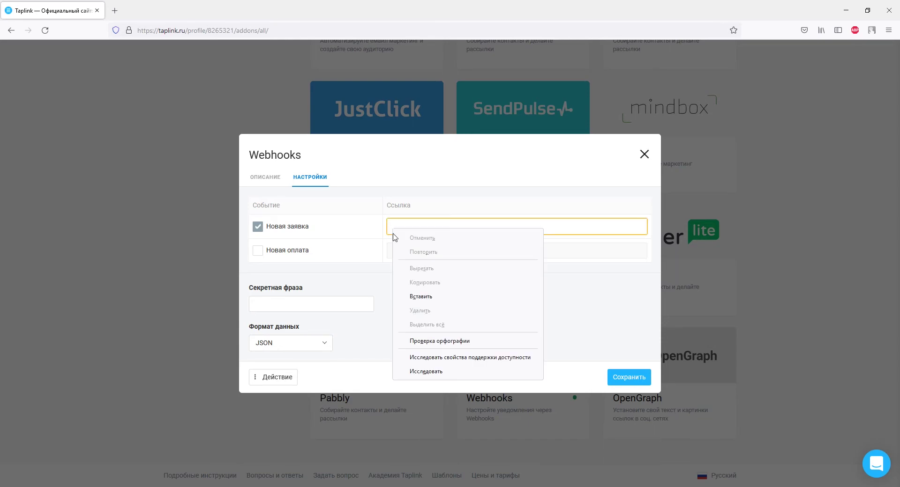
{"action": "left_click", "coordinate": [420, 297]}
{"action": "left_click", "coordinate": [628, 378]}
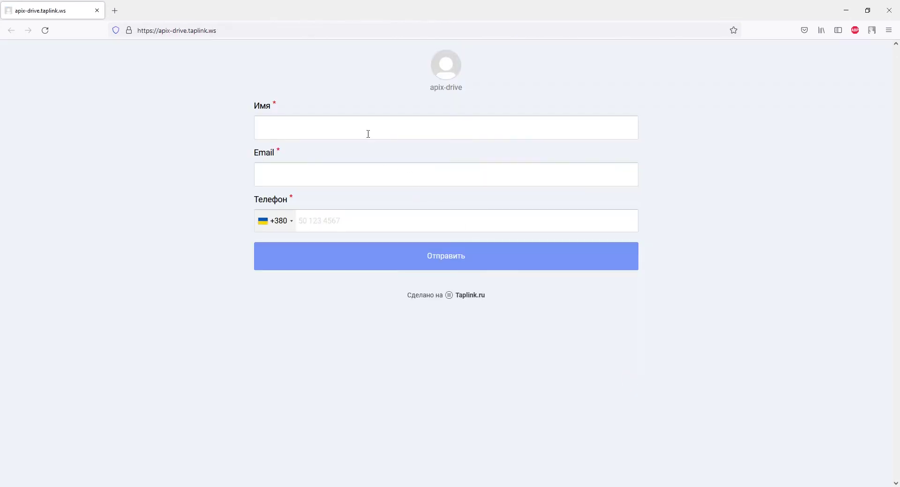
Send a test lead with a name, e-mail and phone from the Taplink page, then continue to the filter step.
{"action": "left_click", "coordinate": [362, 129]}
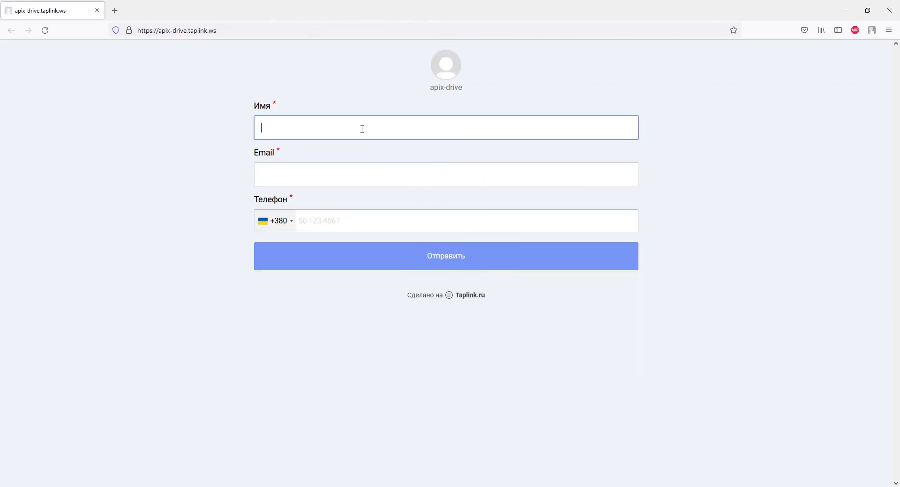
{"action": "type", "text": "Дарья"}
{"action": "left_click", "coordinate": [356, 171]}
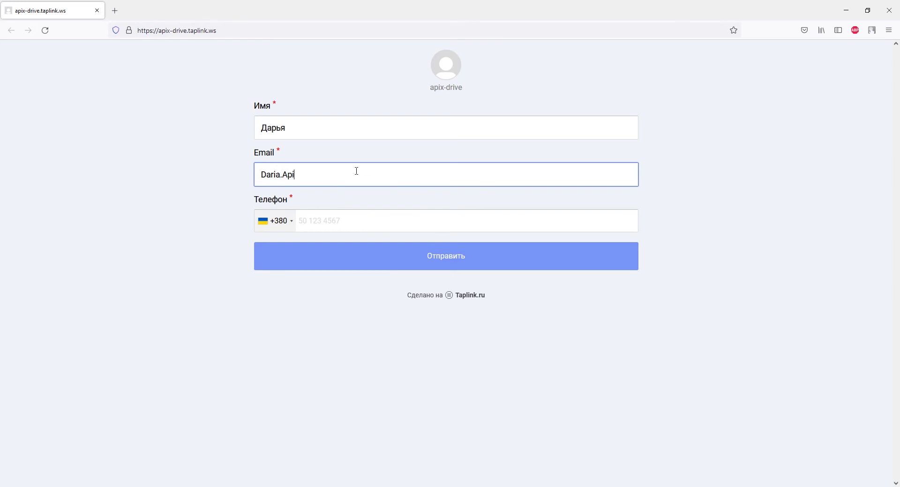
{"action": "left_click", "coordinate": [358, 218]}
{"action": "type", "text": "93"}
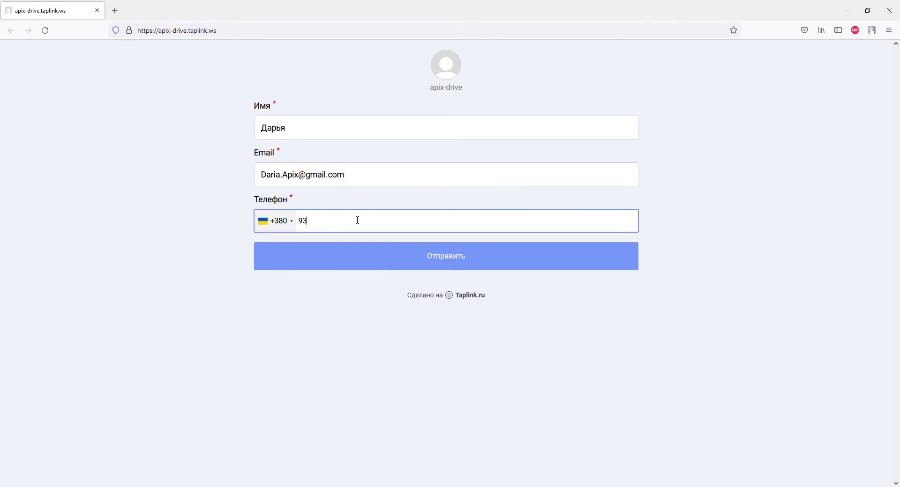
{"action": "type", "text": "0000000"}
{"action": "left_click", "coordinate": [380, 263]}
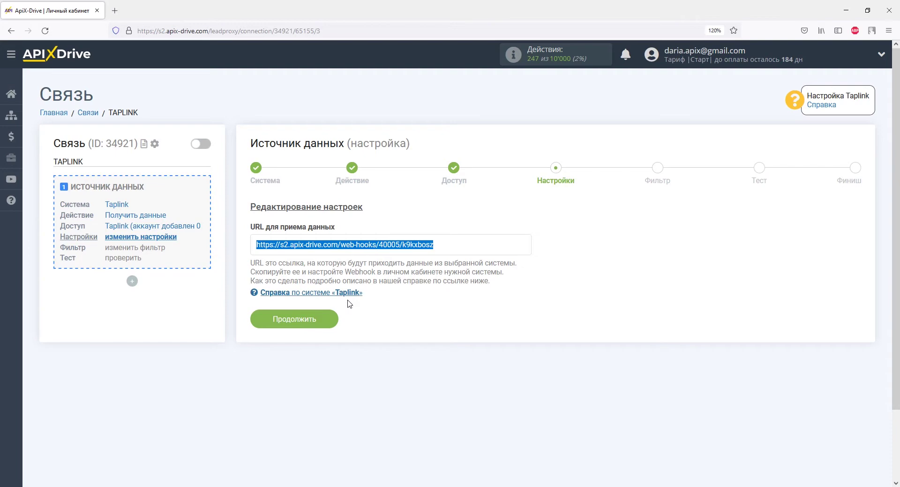
{"action": "left_click", "coordinate": [333, 318]}
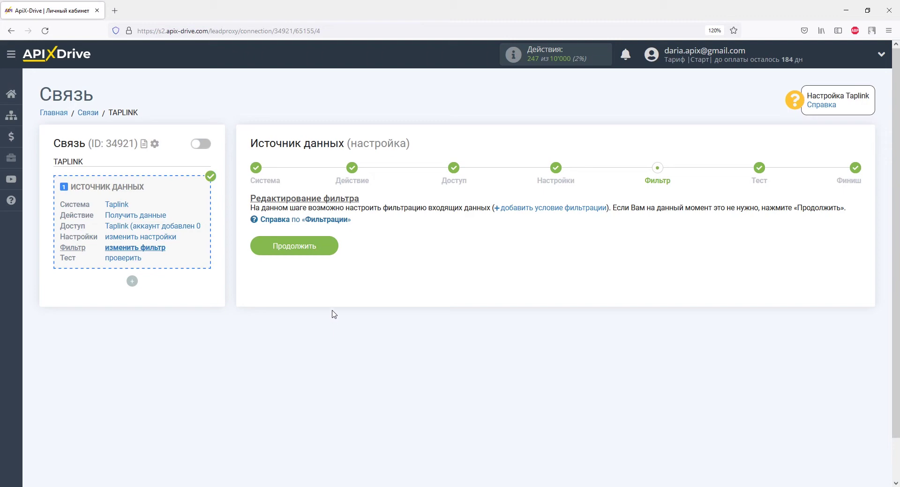
Skip filtering, review the received Taplink test lead data, and finish the source setup.
{"action": "left_click", "coordinate": [330, 247]}
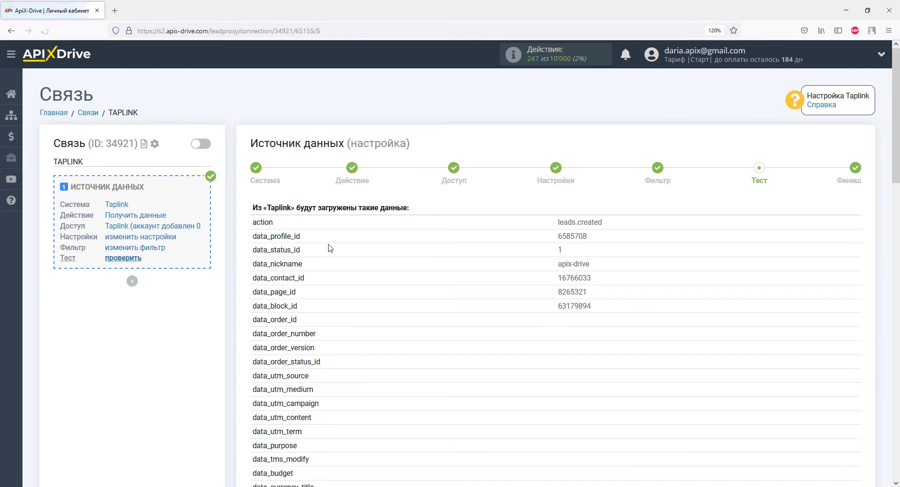
{"action": "scroll", "coordinate": [330, 248], "scroll_direction": "down", "scroll_amount": 8}
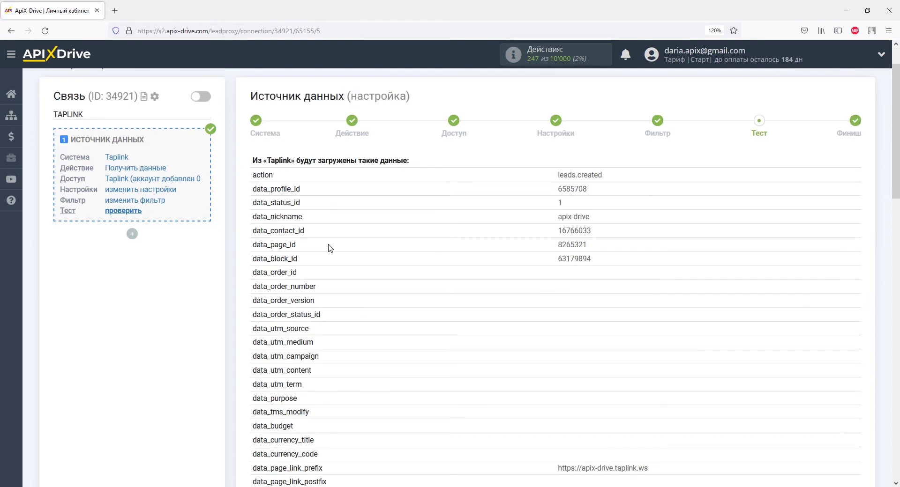
{"action": "scroll", "coordinate": [330, 248], "scroll_direction": "down", "scroll_amount": 10}
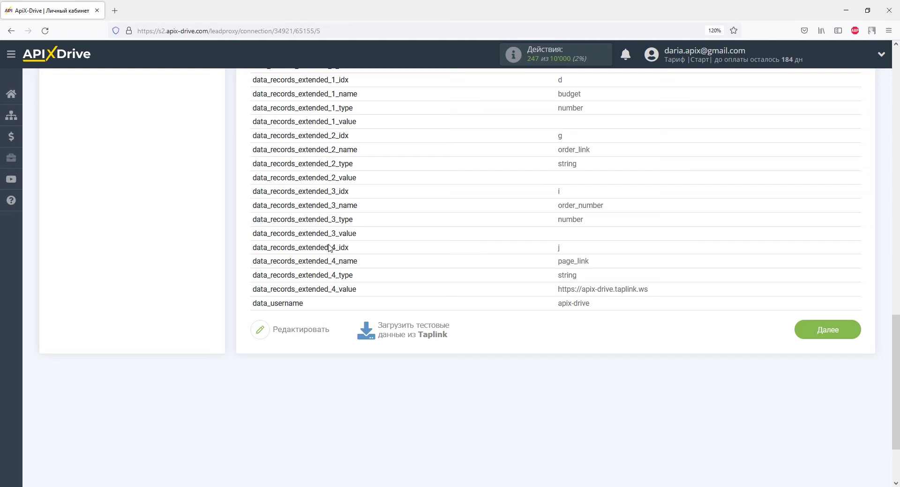
{"action": "left_click", "coordinate": [827, 337]}
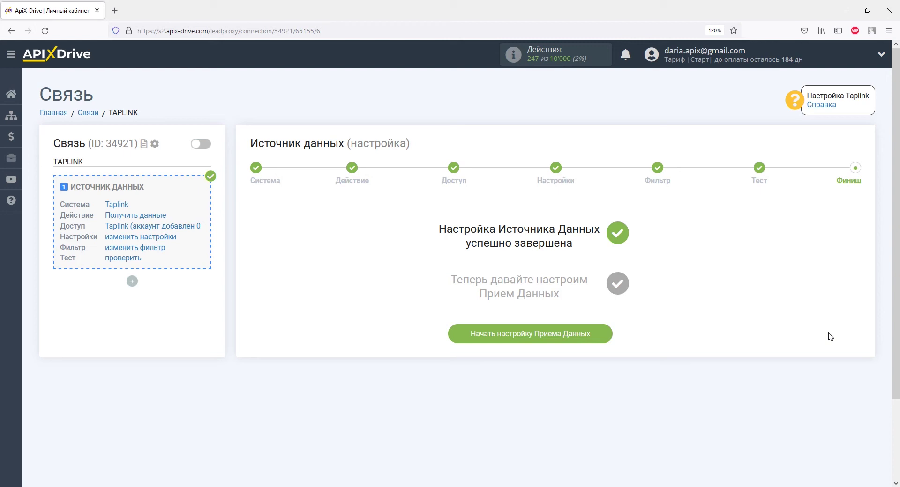
Set РемОнлайн as the receiver with the Создать заказ action and begin connecting its account.
{"action": "left_click", "coordinate": [602, 336]}
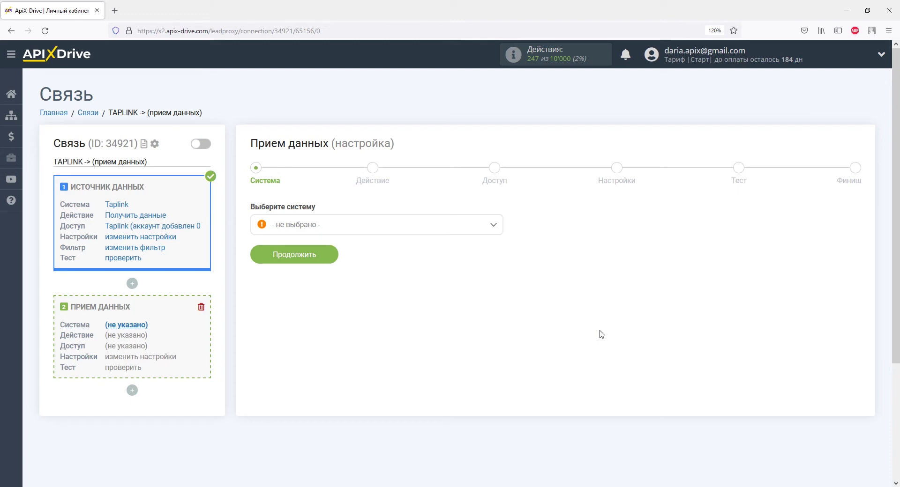
{"action": "left_click", "coordinate": [493, 225]}
{"action": "left_click_drag", "start_coordinate": [498, 240], "coordinate": [498, 374]}
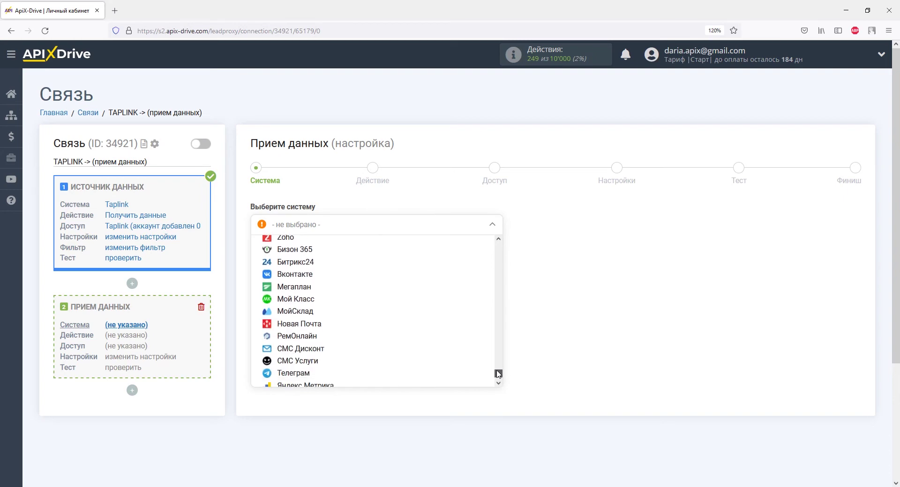
{"action": "left_click", "coordinate": [355, 336]}
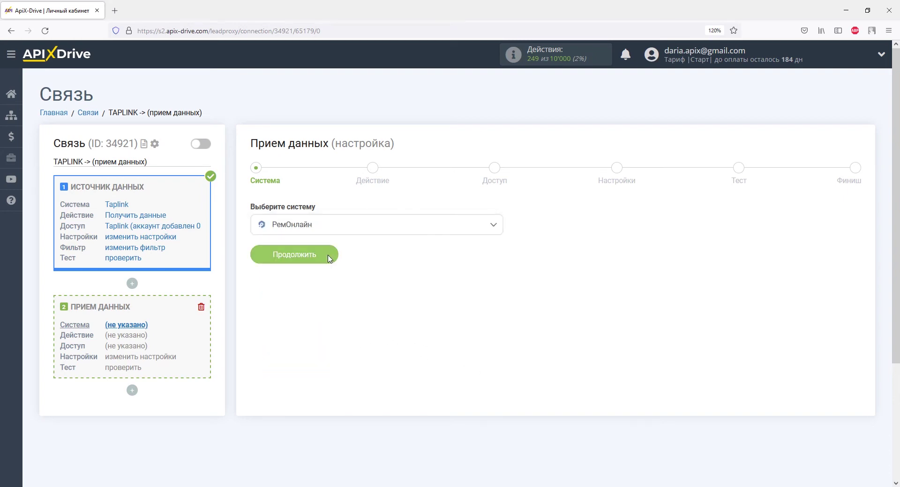
{"action": "left_click", "coordinate": [329, 258]}
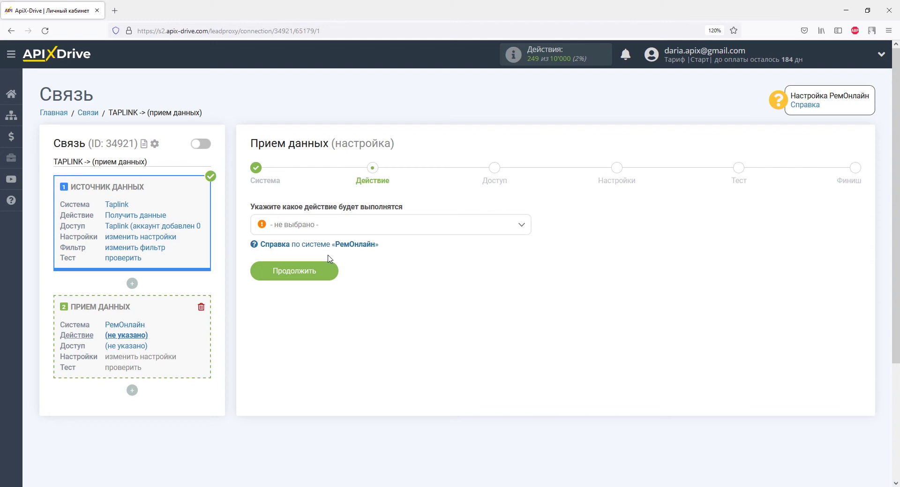
{"action": "left_click", "coordinate": [320, 294]}
{"action": "left_click", "coordinate": [323, 273]}
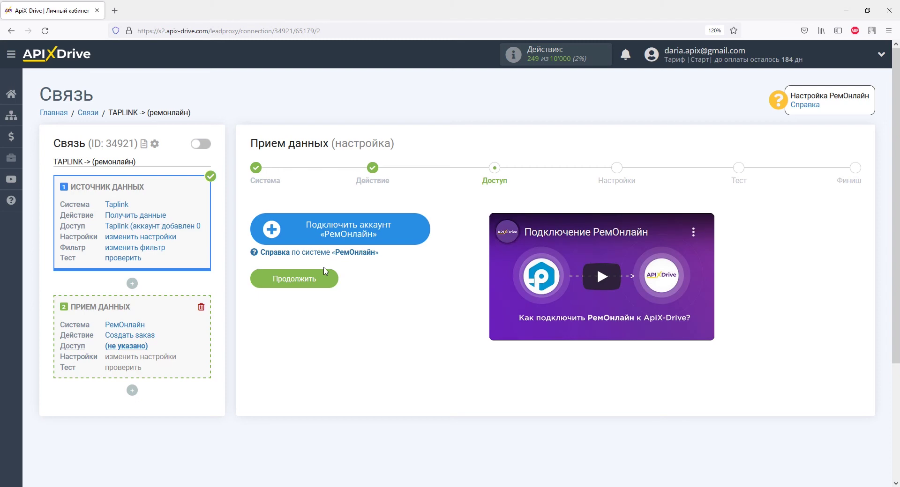
{"action": "left_click", "coordinate": [289, 229]}
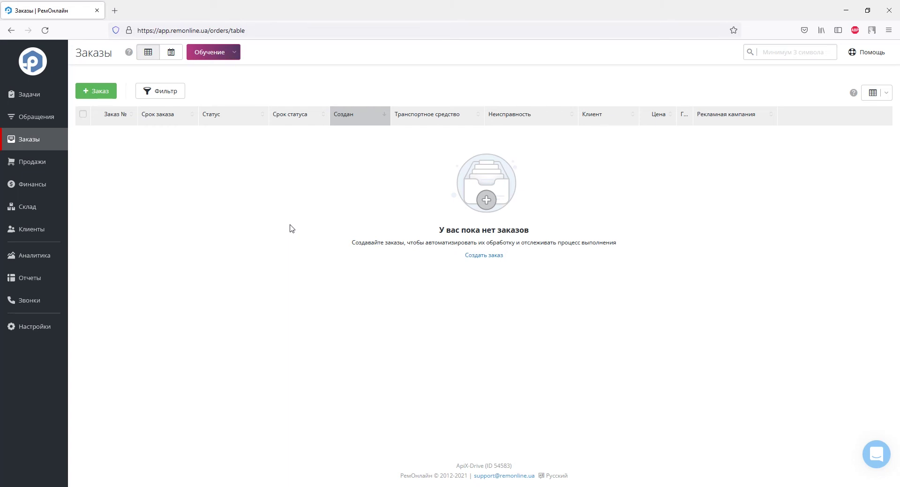
Copy the API key from РемОнлайн's Настройки > API page.
{"action": "left_click", "coordinate": [42, 327]}
{"action": "left_click", "coordinate": [81, 313]}
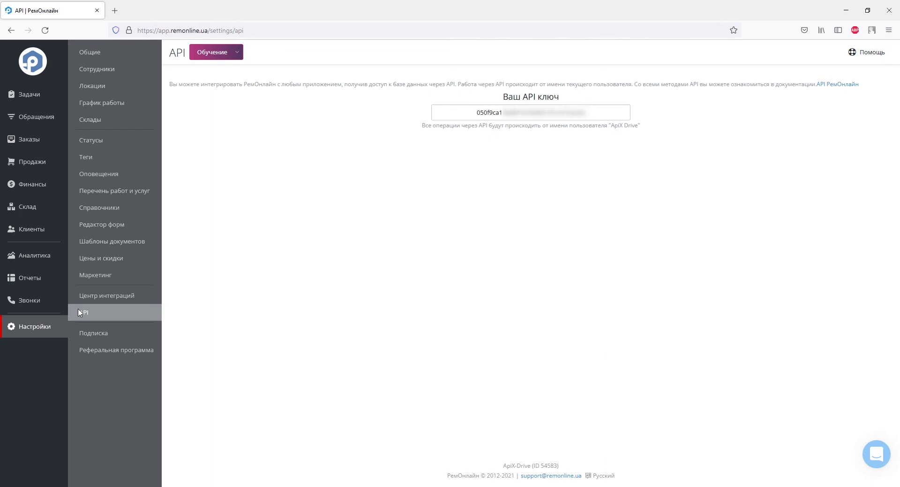
{"action": "left_click_drag", "start_coordinate": [476, 113], "coordinate": [592, 114]}
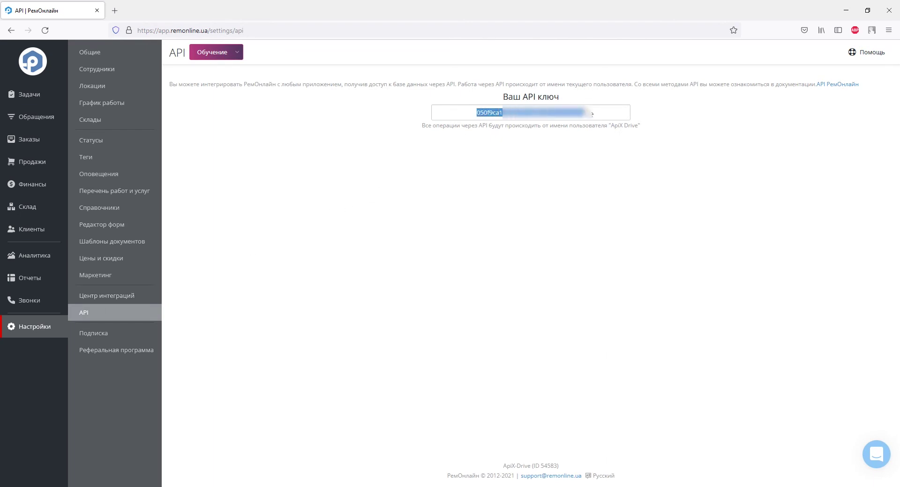
{"action": "right_click", "coordinate": [592, 114]}
{"action": "left_click", "coordinate": [601, 166]}
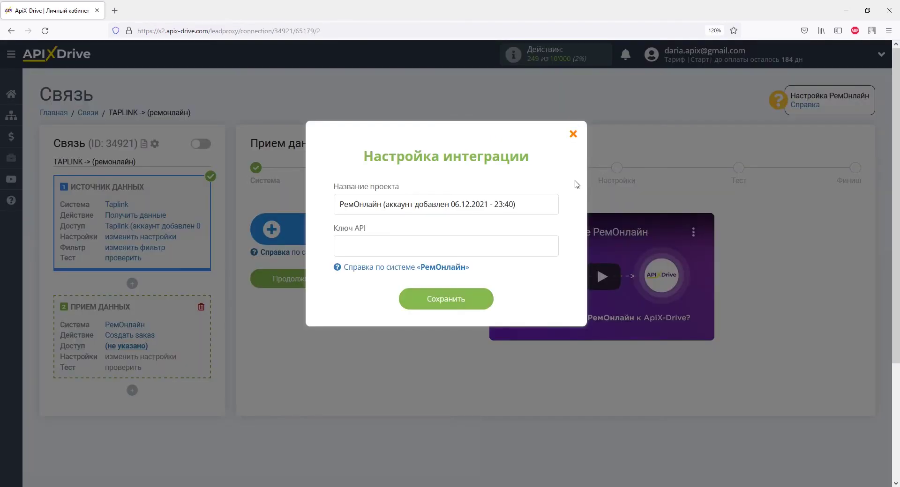
Paste the API key into the ApiX-Drive dialog and save the РемОнлайн account.
{"action": "right_click", "coordinate": [475, 244]}
{"action": "left_click", "coordinate": [482, 306]}
{"action": "left_click", "coordinate": [476, 300]}
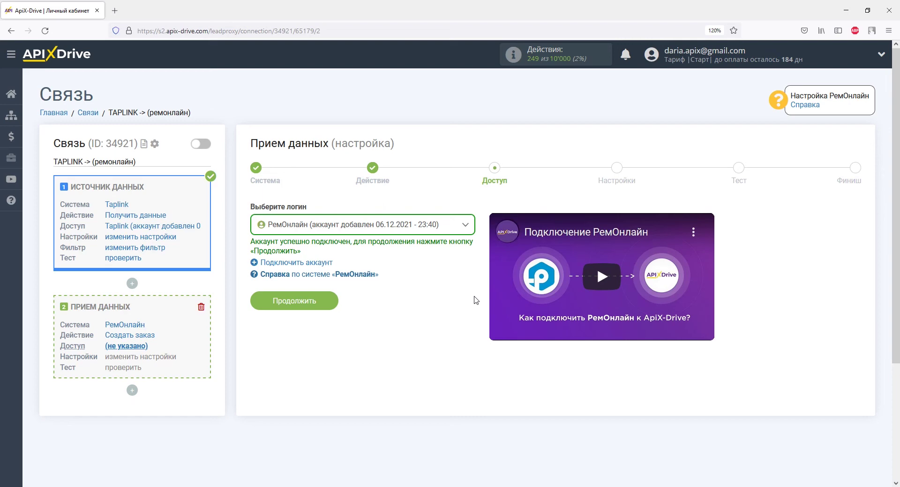
Set the order type to Новый заказ and Юридическое лицо to Нет.
{"action": "left_click", "coordinate": [321, 300]}
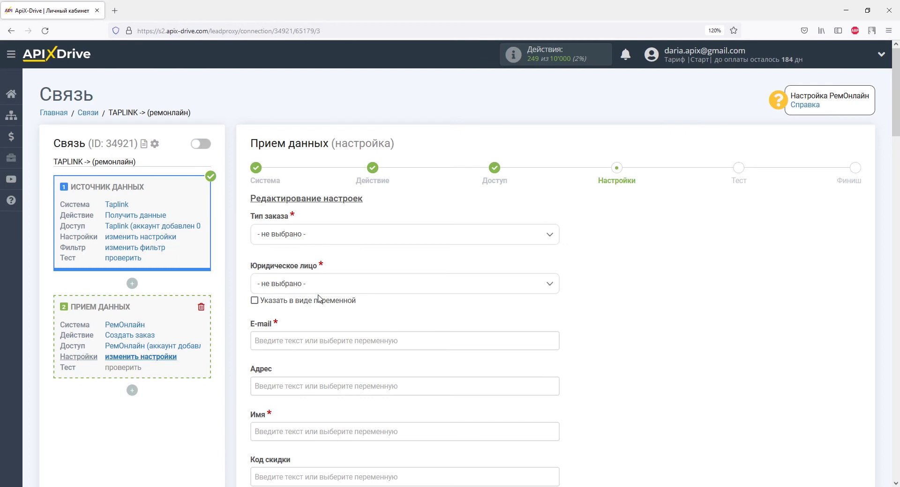
{"action": "left_click", "coordinate": [314, 238]}
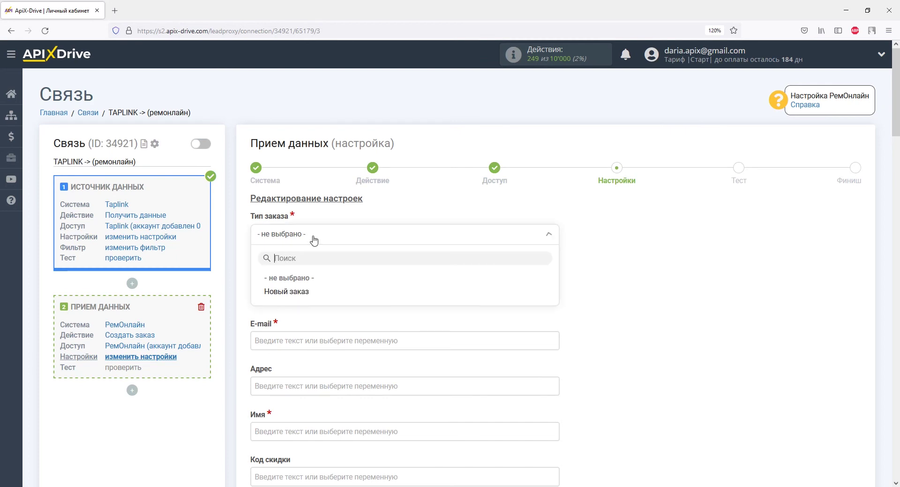
{"action": "left_click", "coordinate": [311, 292]}
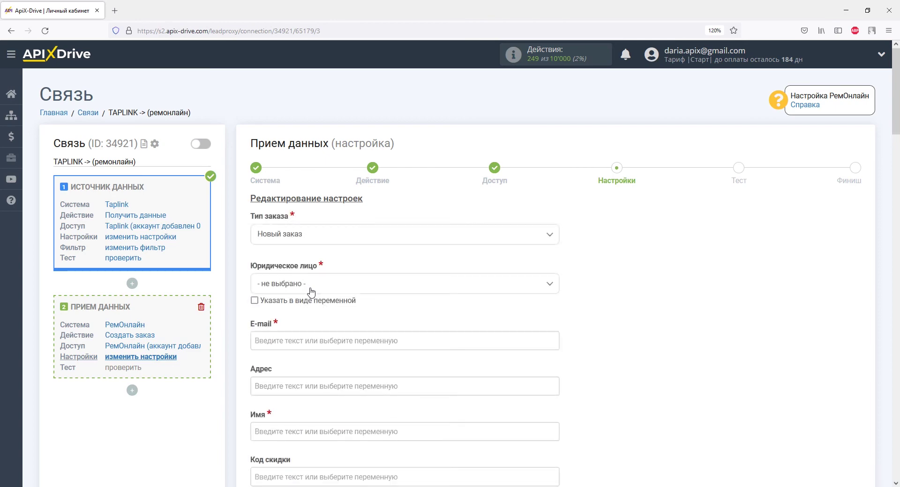
{"action": "left_click", "coordinate": [311, 291]}
{"action": "left_click", "coordinate": [275, 354]}
Map E-mail to data_records_1_value and Имя to data_records_0_value.
{"action": "left_click", "coordinate": [276, 346]}
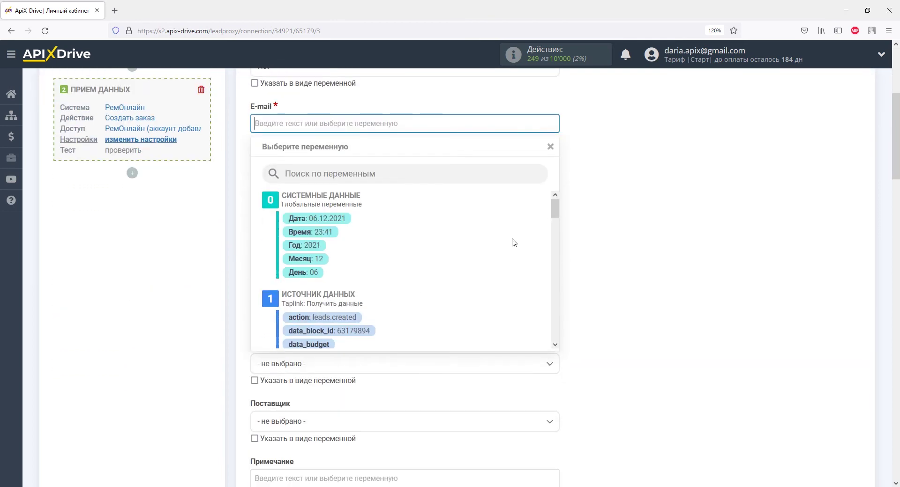
{"action": "left_click_drag", "start_coordinate": [554, 206], "coordinate": [552, 285]}
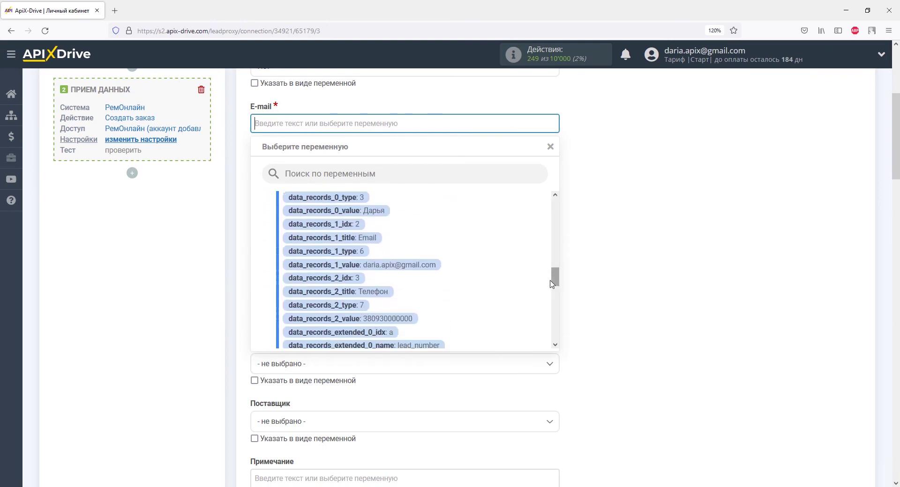
{"action": "left_click", "coordinate": [414, 265]}
{"action": "left_click", "coordinate": [343, 215]}
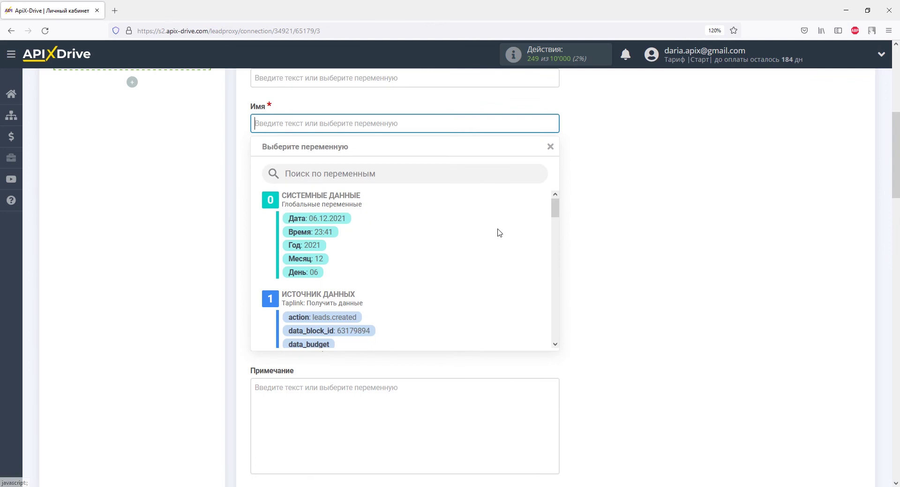
{"action": "left_click_drag", "start_coordinate": [555, 208], "coordinate": [554, 281]}
{"action": "left_click", "coordinate": [380, 224]}
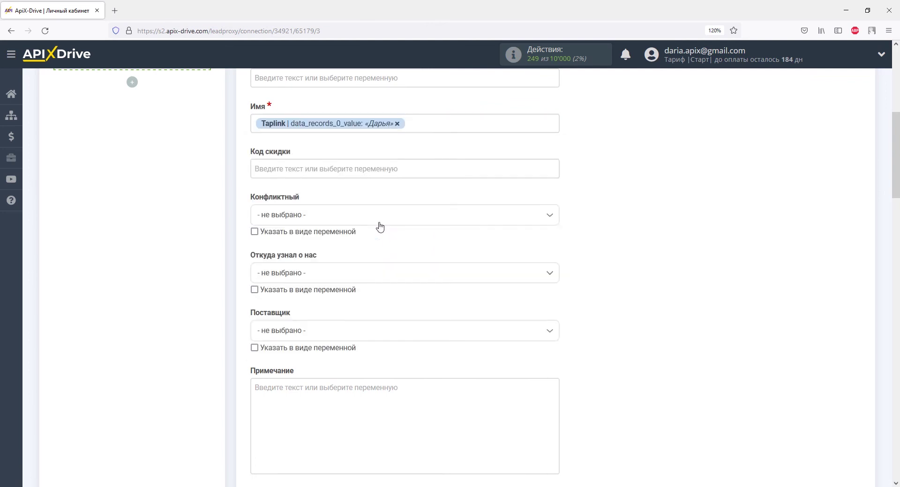
Map Телефон to data_records_2_value and start editing the Примечание note.
{"action": "scroll", "coordinate": [380, 227], "scroll_direction": "down", "scroll_amount": 10}
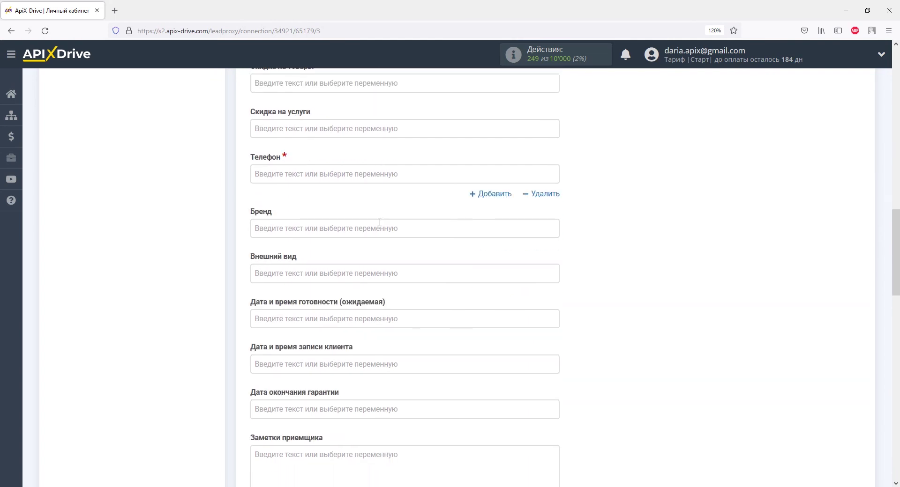
{"action": "left_click", "coordinate": [378, 176]}
{"action": "left_click_drag", "start_coordinate": [554, 206], "coordinate": [555, 289]}
{"action": "left_click", "coordinate": [402, 239]}
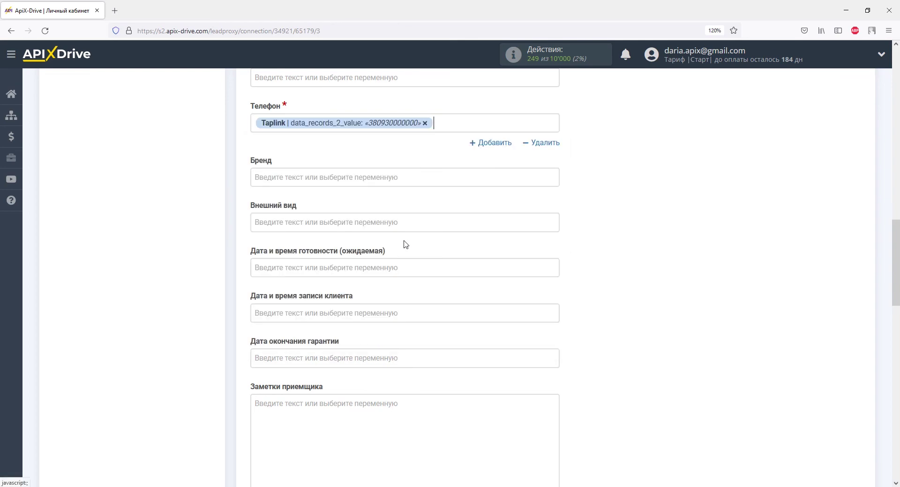
{"action": "scroll", "coordinate": [406, 247], "scroll_direction": "up", "scroll_amount": 7}
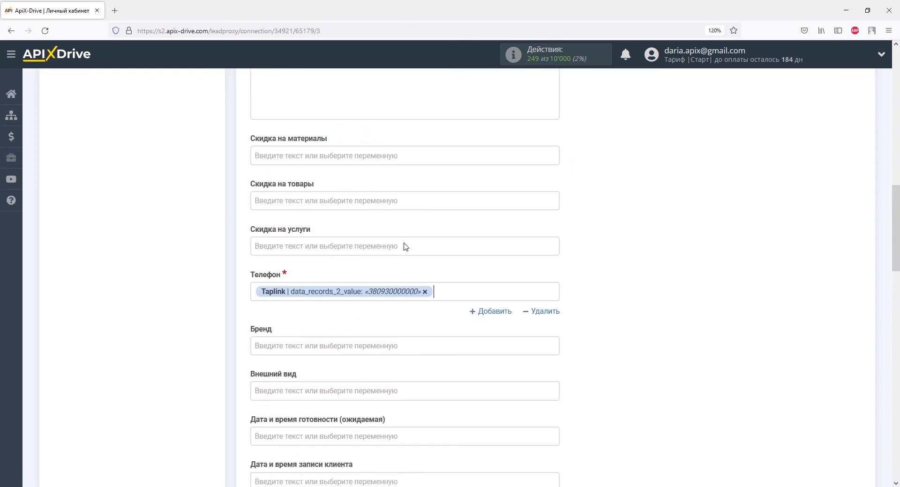
{"action": "left_click", "coordinate": [406, 247]}
{"action": "scroll", "coordinate": [406, 247], "scroll_direction": "down", "scroll_amount": 2}
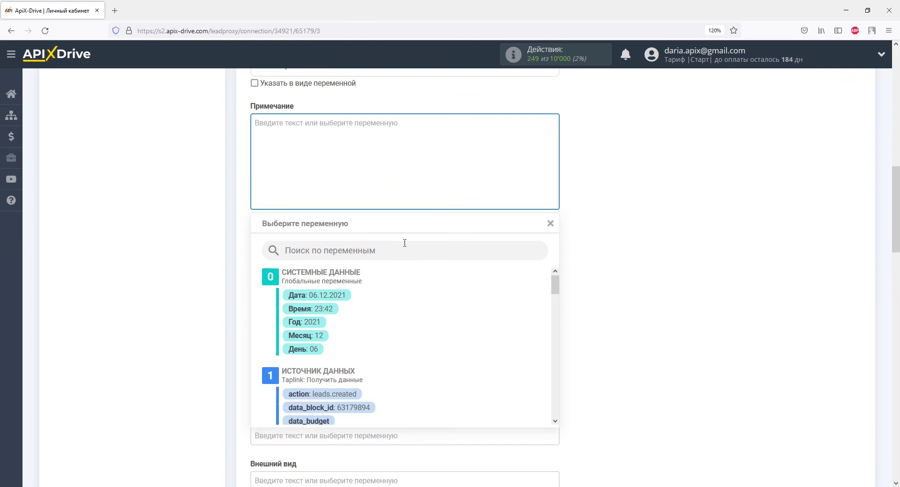
Enter the note 'Данные из Taplink' and set the workshop to Моя локация.
{"action": "type", "text": "Данные из Taplink"}
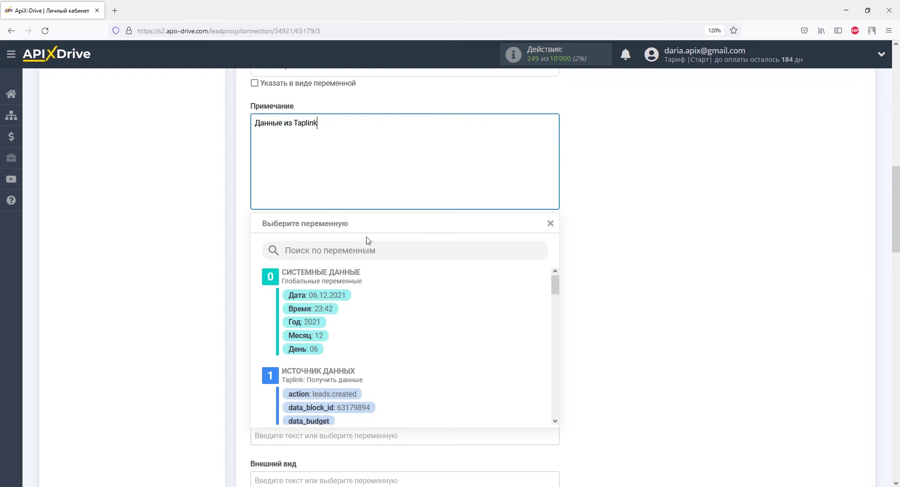
{"action": "left_click", "coordinate": [218, 225]}
{"action": "scroll", "coordinate": [217, 225], "scroll_direction": "down", "scroll_amount": 5}
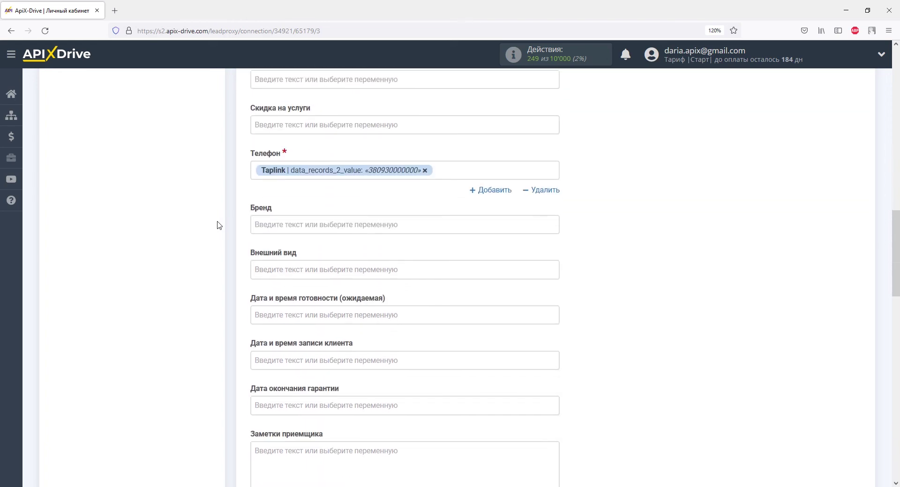
{"action": "scroll", "coordinate": [217, 225], "scroll_direction": "down", "scroll_amount": 9}
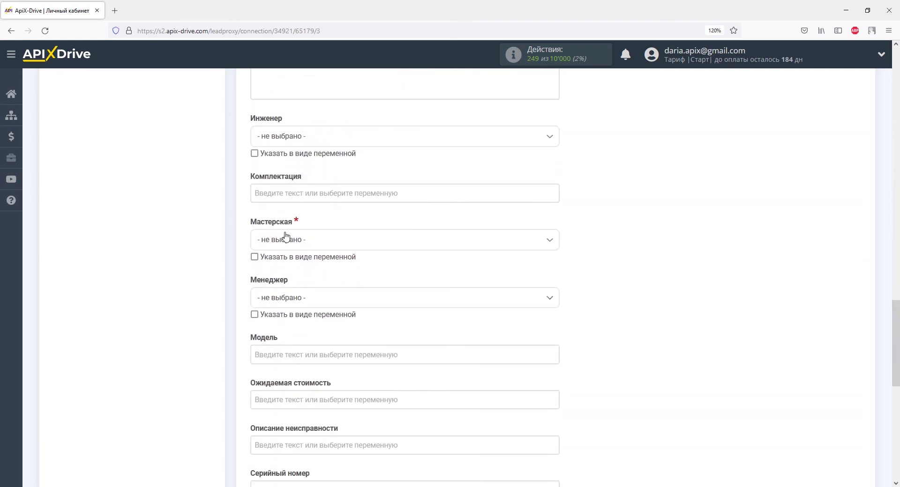
{"action": "left_click", "coordinate": [286, 236]}
{"action": "left_click", "coordinate": [286, 297]}
Save the settings, send test data to РемОнлайн, and reload its orders list.
{"action": "scroll", "coordinate": [286, 298], "scroll_direction": "down", "scroll_amount": 8}
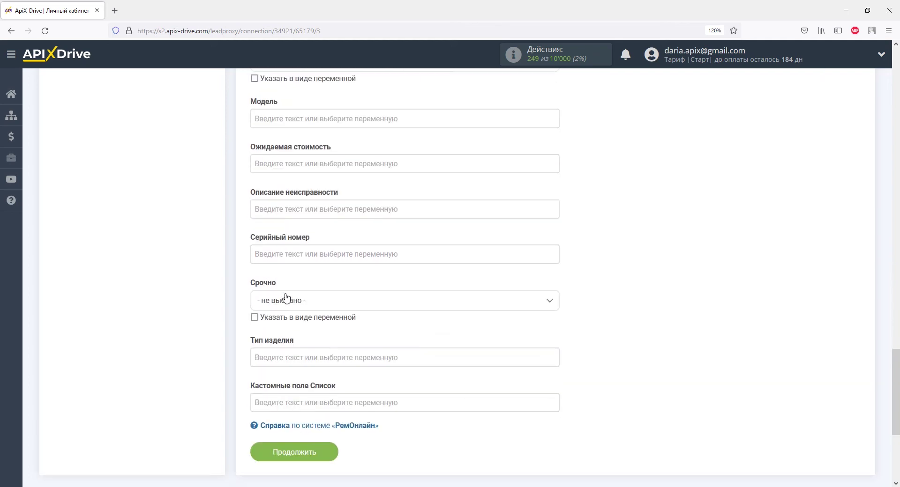
{"action": "left_click", "coordinate": [287, 281]}
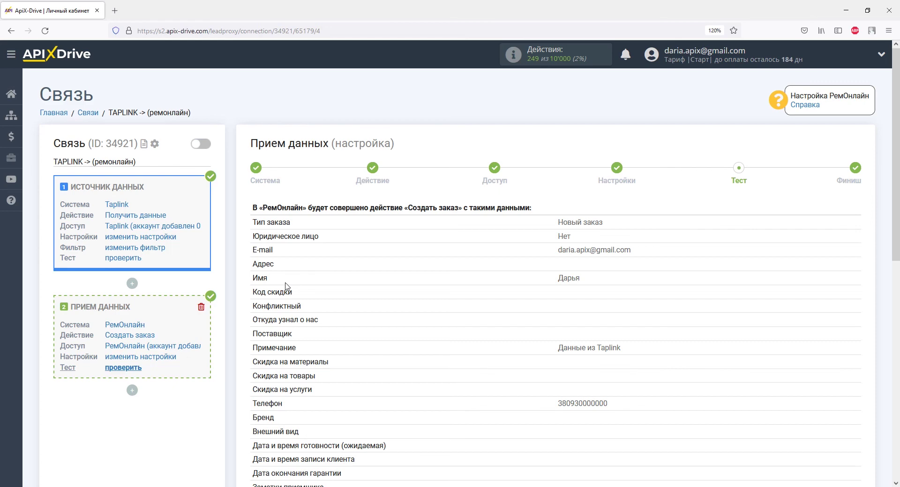
{"action": "scroll", "coordinate": [287, 286], "scroll_direction": "down", "scroll_amount": 10}
{"action": "left_click", "coordinate": [402, 380]}
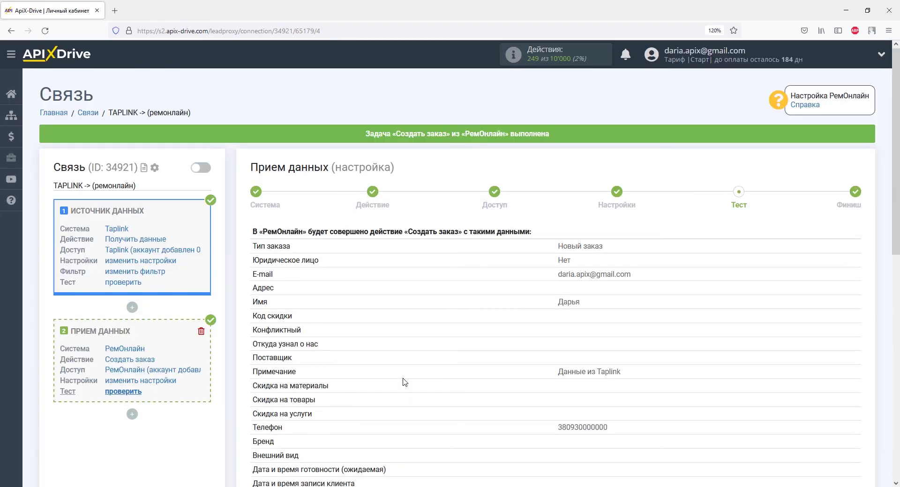
{"action": "key", "text": "alt+Tab"}
{"action": "left_click", "coordinate": [46, 31]}
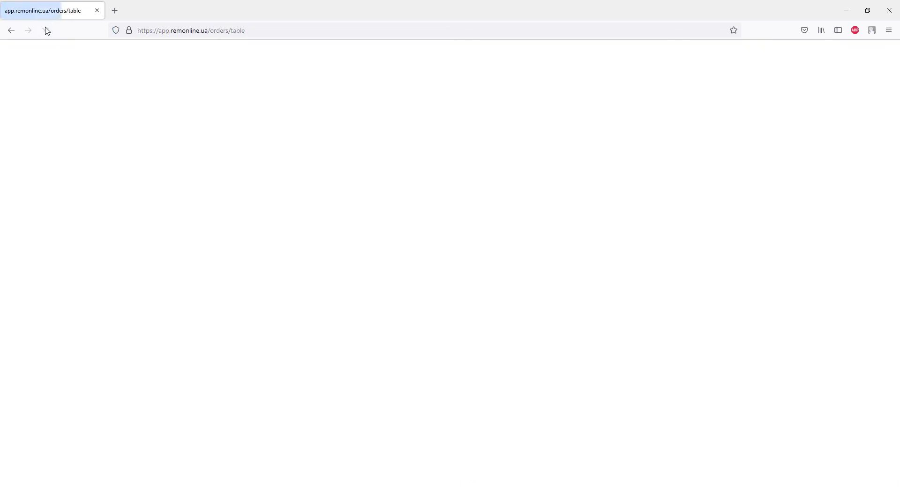
Open order A18 and its client card to confirm the note 'Данные из Taplink'.
{"action": "left_click", "coordinate": [127, 136]}
{"action": "left_click", "coordinate": [467, 88]}
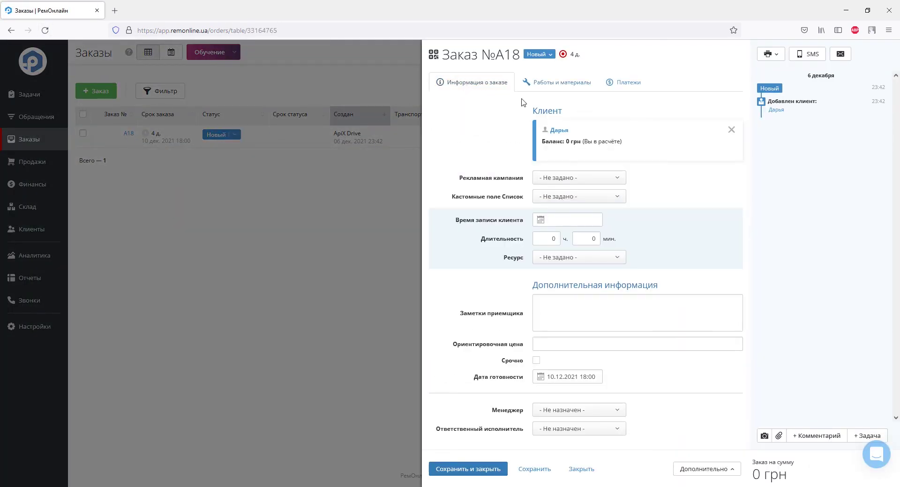
{"action": "left_click", "coordinate": [562, 131]}
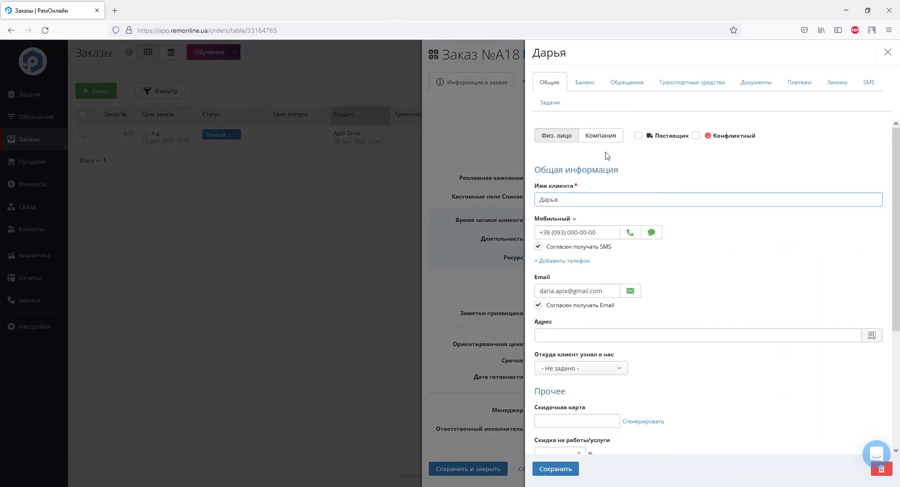
{"action": "scroll", "coordinate": [688, 237], "scroll_direction": "down", "scroll_amount": 3}
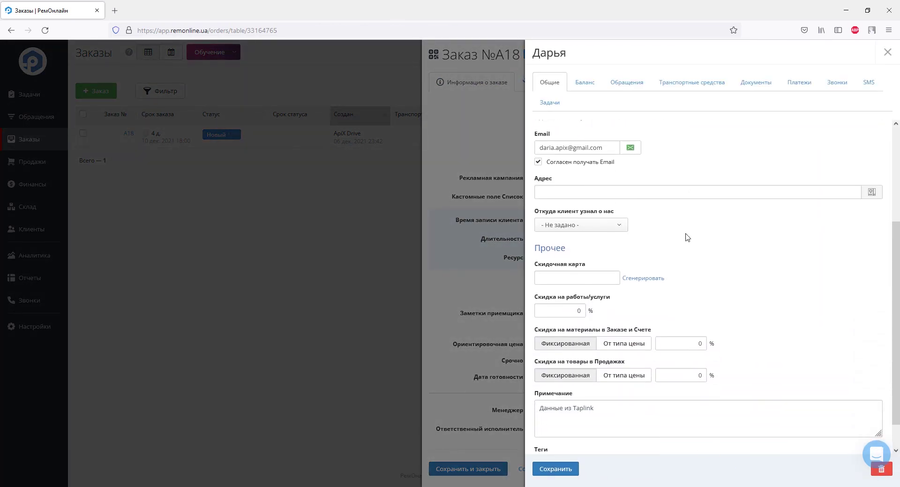
{"action": "scroll", "coordinate": [687, 237], "scroll_direction": "down", "scroll_amount": 1}
{"action": "scroll", "coordinate": [687, 237], "scroll_direction": "up", "scroll_amount": 4}
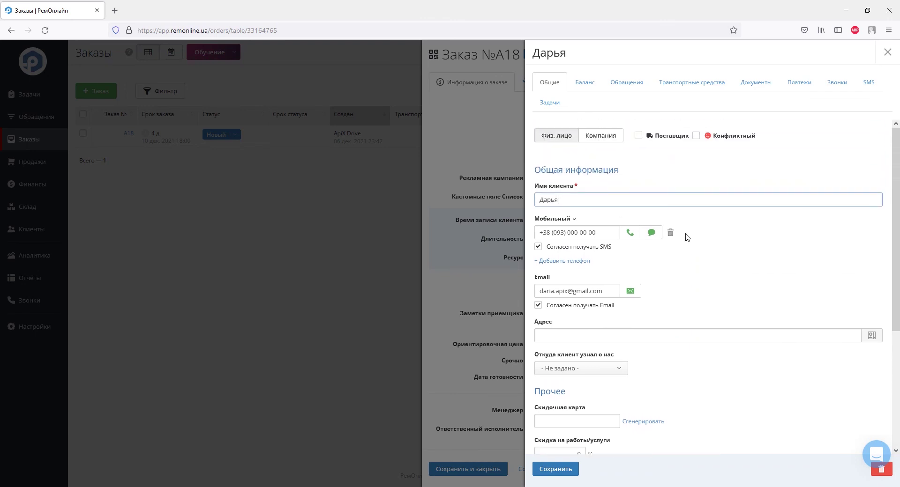
{"action": "key", "text": "alt+Tab"}
{"action": "scroll", "coordinate": [687, 240], "scroll_direction": "down", "scroll_amount": 6}
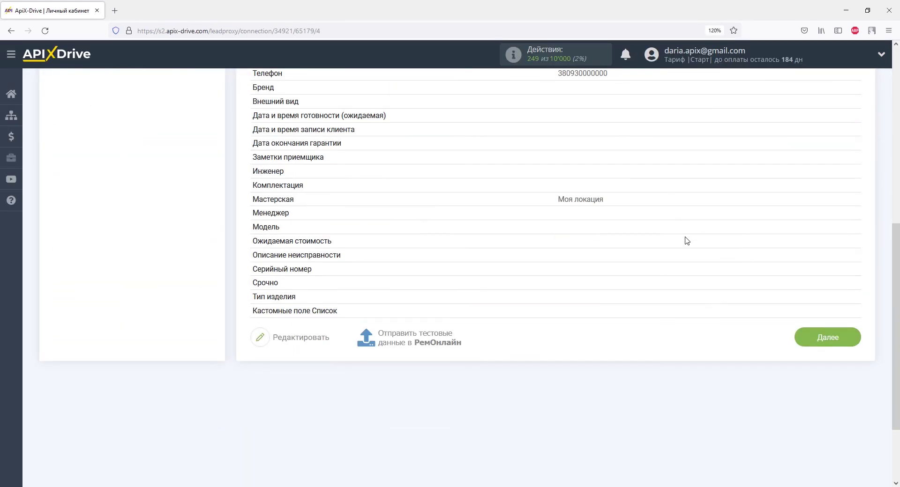
Finish the setup, enable auto-update, and save a 5 минут update interval.
{"action": "left_click", "coordinate": [829, 339]}
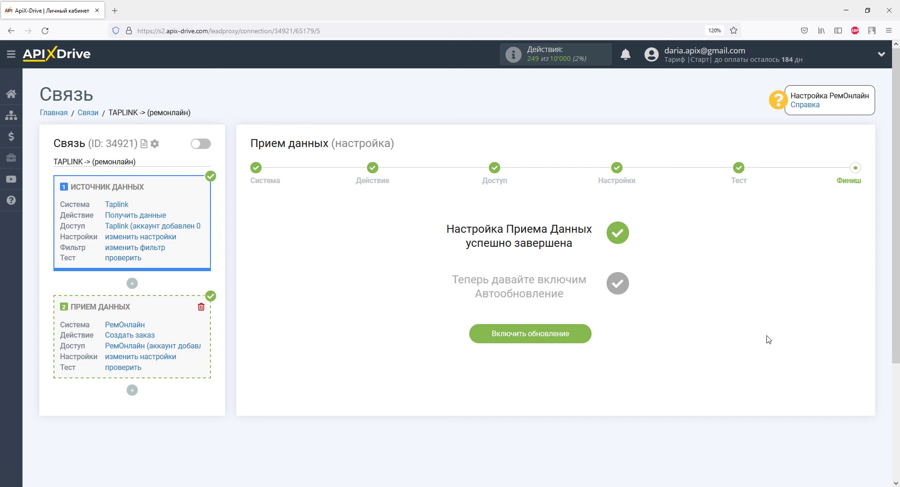
{"action": "left_click", "coordinate": [587, 334]}
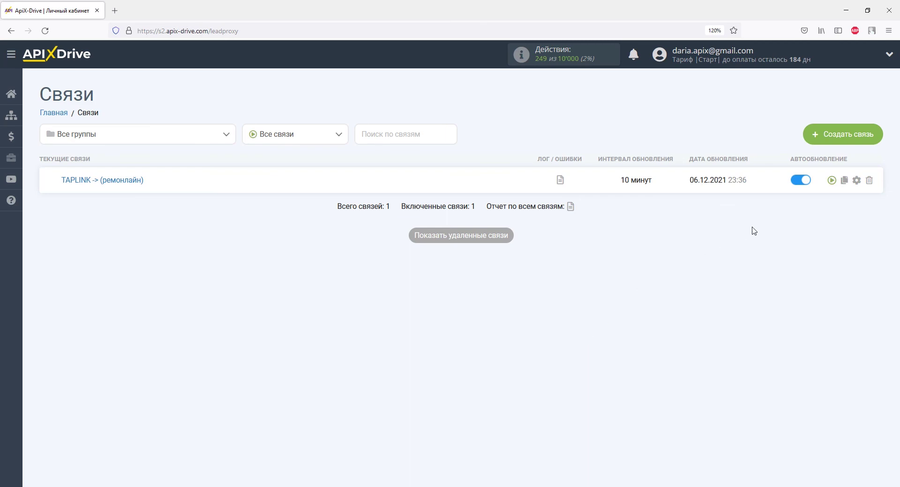
{"action": "left_click", "coordinate": [856, 180]}
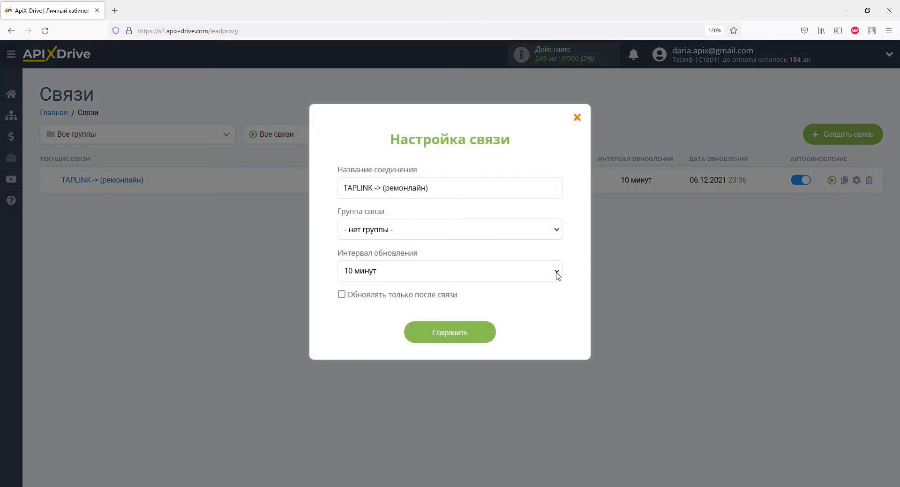
{"action": "left_click", "coordinate": [556, 272]}
{"action": "left_click", "coordinate": [505, 115]}
{"action": "left_click", "coordinate": [479, 333]}
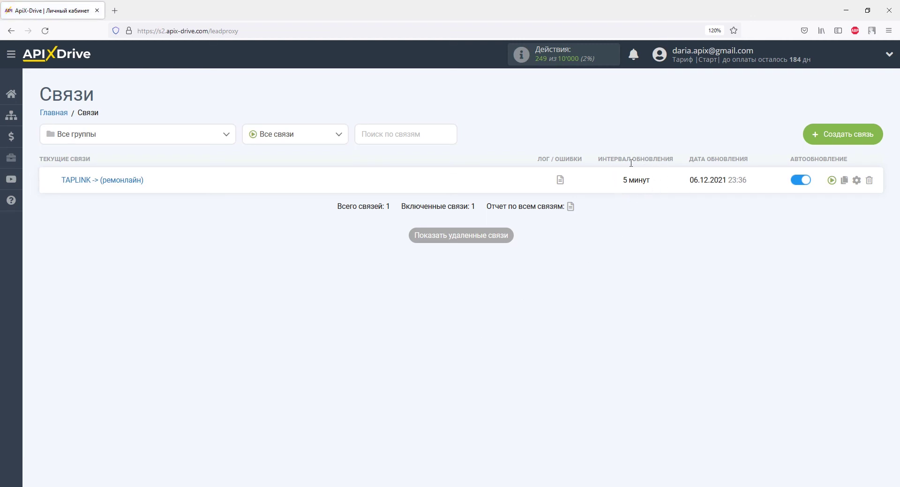